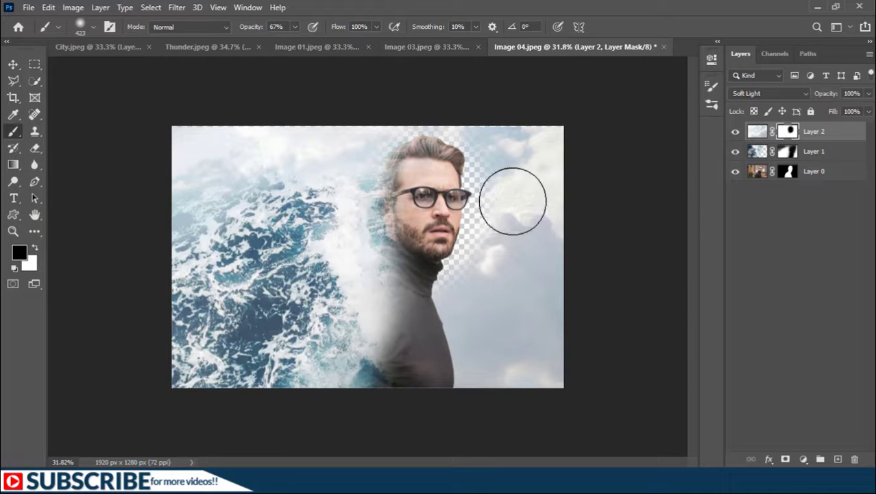
- Paint white on the Layer 2 mask around the man's head to bring the clouds back beside his face
key("x")
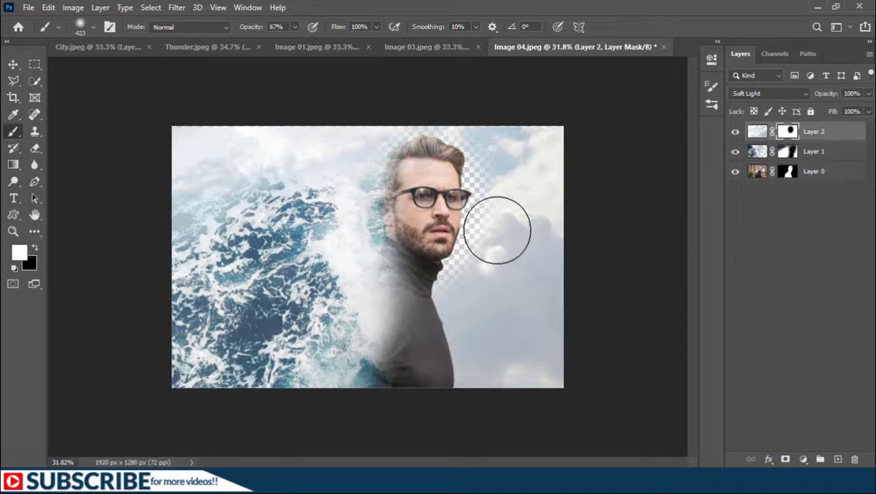
left_click_drag(511, 237, 481, 251)
mouse_move(495, 174)
left_mouse_down()
mouse_move(504, 218)
mouse_move(480, 269)
mouse_move(506, 184)
mouse_move(478, 275)
mouse_move(505, 184)
mouse_move(480, 251)
mouse_move(499, 194)
mouse_move(496, 153)
mouse_move(495, 172)
mouse_move(483, 147)
mouse_move(493, 160)
mouse_move(489, 135)
mouse_move(444, 115)
mouse_move(383, 114)
mouse_move(294, 240)
left_mouse_up()
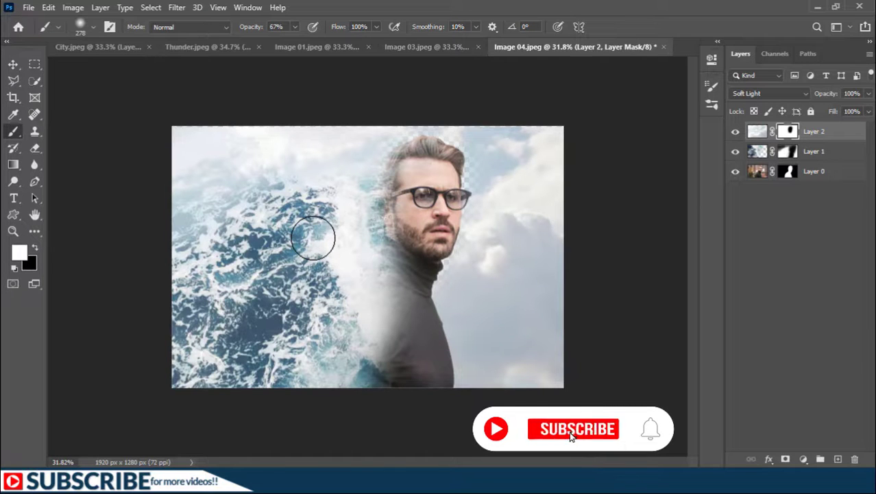
- Bring the City.jpeg picture into the Image 04 document as the top layer, aligned to cover the canvas
left_click(82, 46)
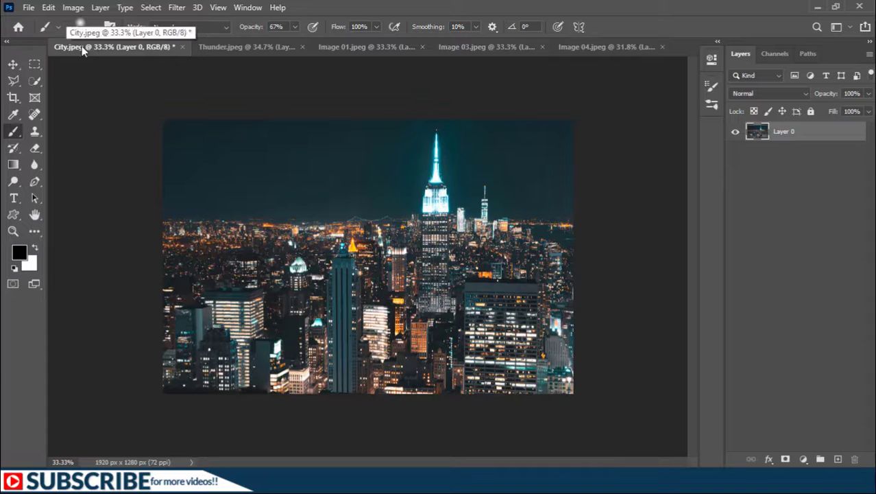
key("v")
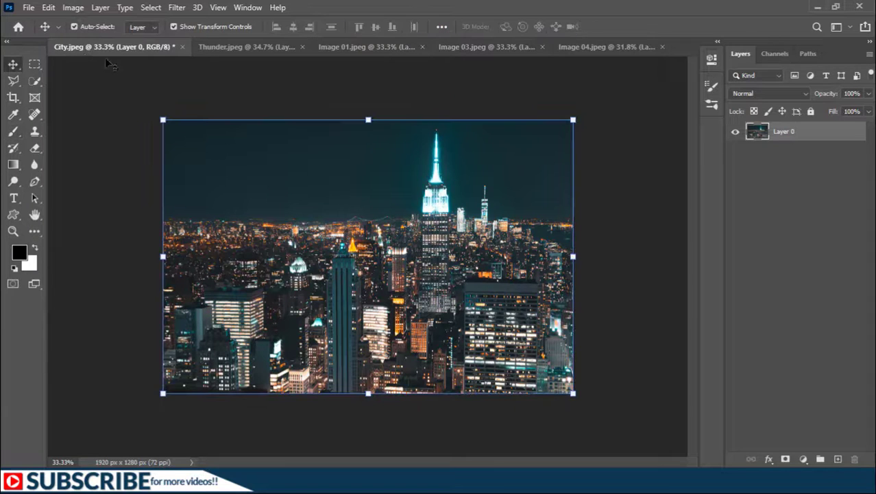
left_click_drag(417, 326, 399, 286)
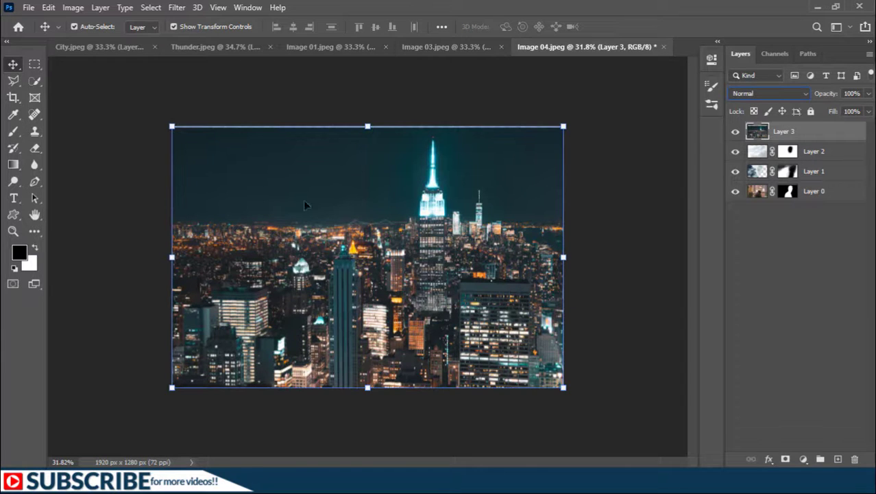
- Set the city layer's blend mode to Screen and shift it right so the bright tower stands beside the man's face
left_click(751, 94)
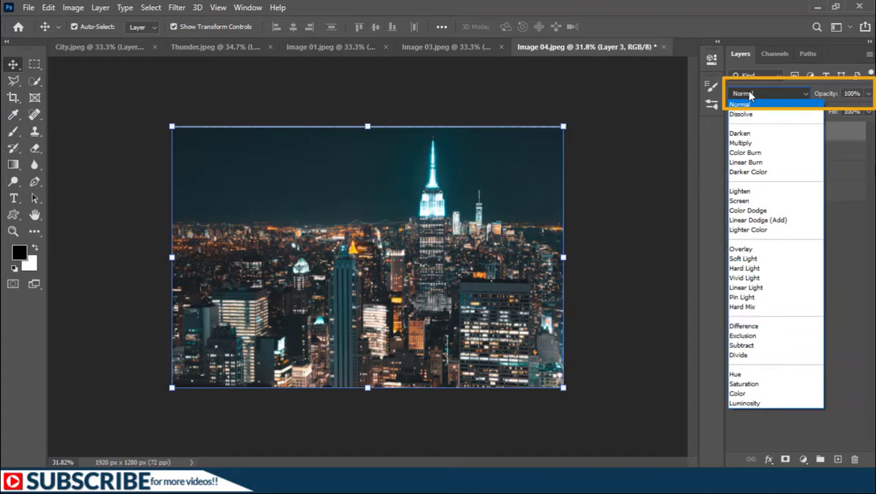
left_click(741, 200)
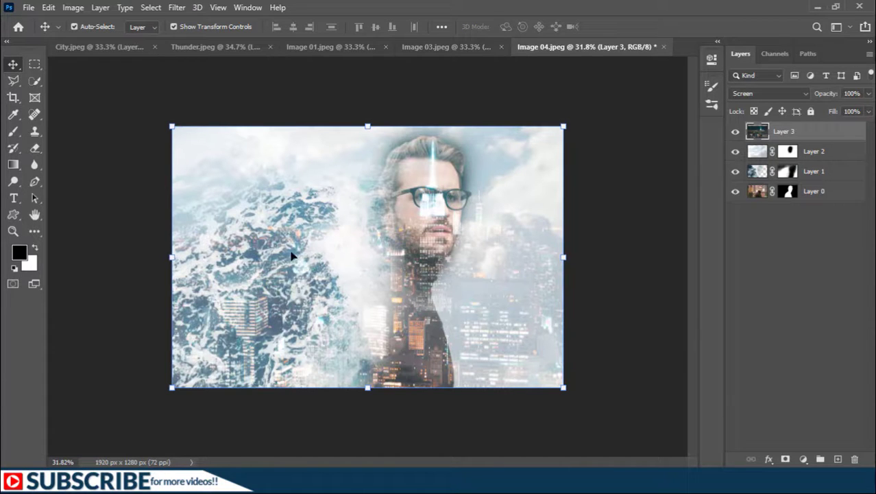
left_click_drag(307, 275, 363, 273)
left_click_drag(363, 273, 363, 273)
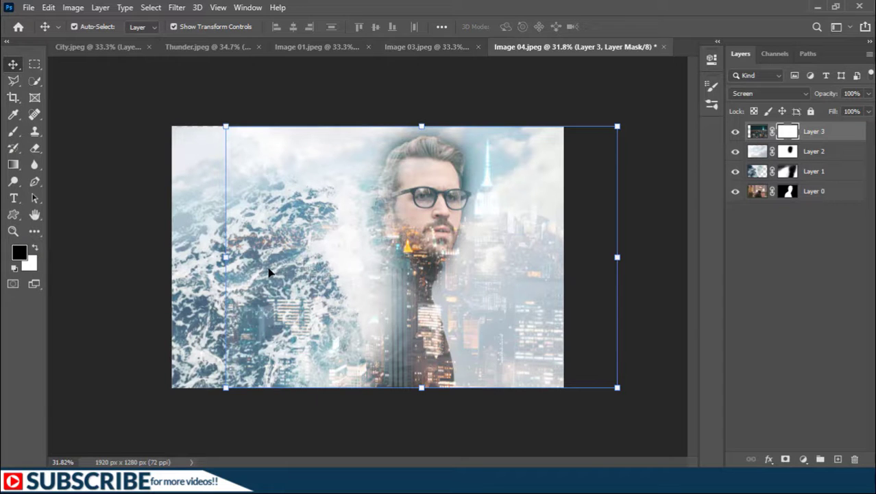
- With a black Pencil of 623 px at 0% hardness, mask the city layer out over the ocean waves
right_click(11, 138)
left_click(55, 143)
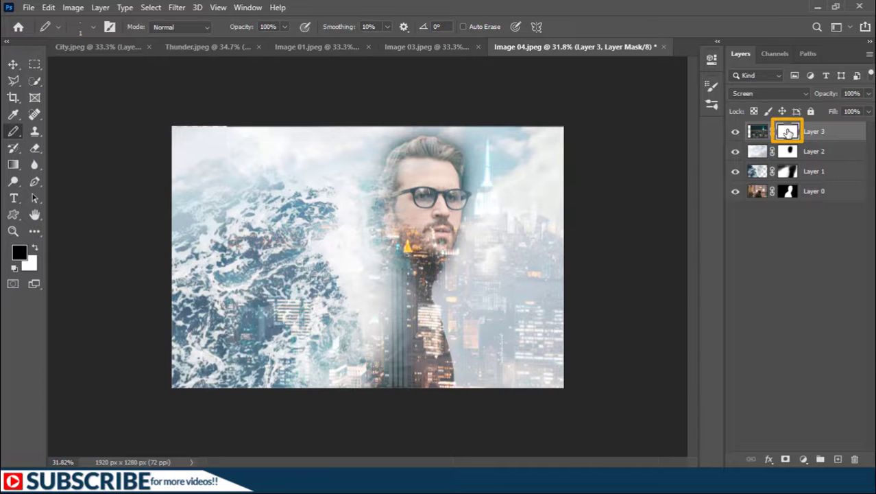
mouse_move(279, 257)
left_mouse_down()
mouse_move(343, 247)
mouse_move(345, 284)
left_mouse_up()
left_click_drag(350, 351, 338, 88)
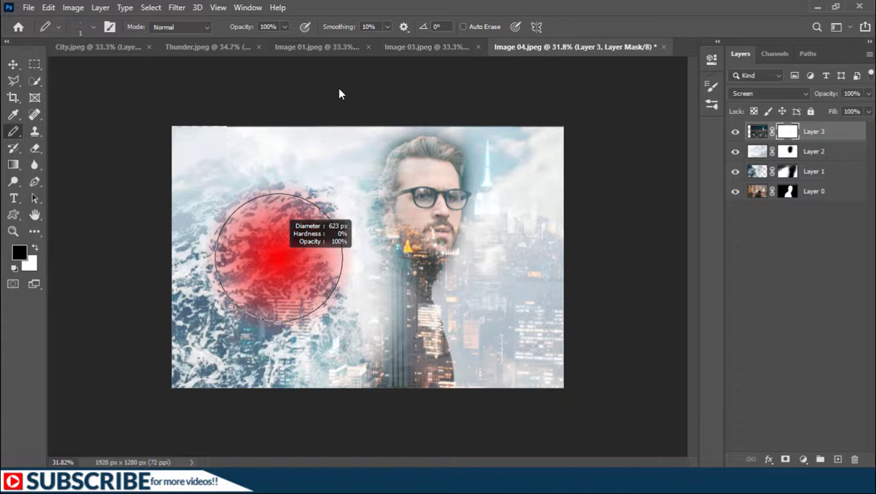
left_click_drag(338, 87, 338, 88)
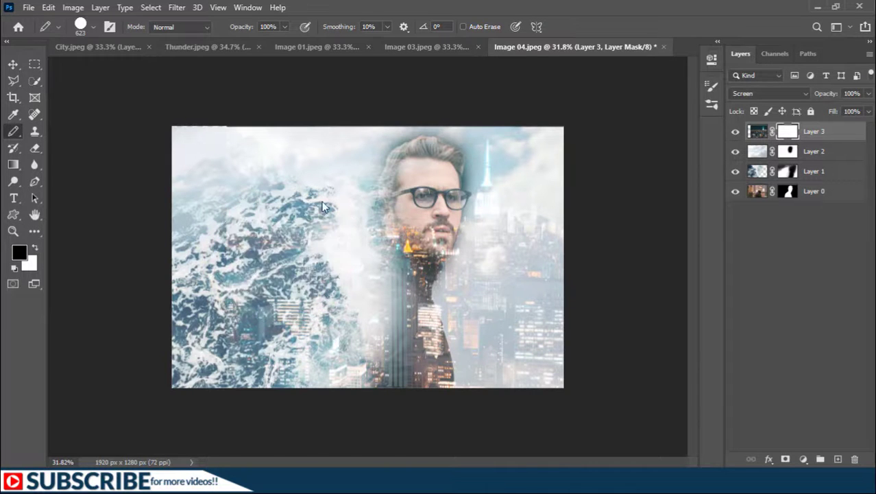
mouse_move(279, 223)
left_mouse_down()
mouse_move(250, 202)
mouse_move(262, 182)
mouse_move(214, 284)
mouse_move(219, 360)
mouse_move(260, 311)
mouse_move(278, 235)
mouse_move(282, 346)
mouse_move(302, 229)
left_mouse_up()
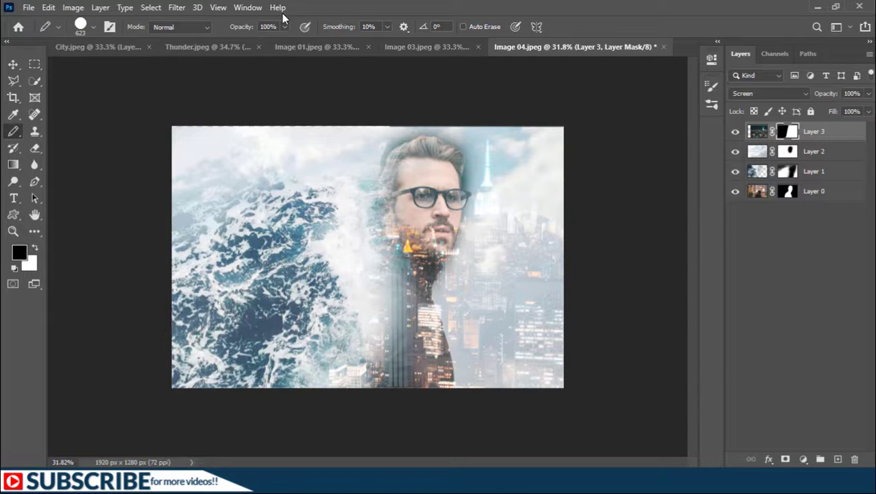
- Lower the Pencil opacity to 40% and paint the city layer's mask between the waves and the man to blend the edge
left_click(284, 26)
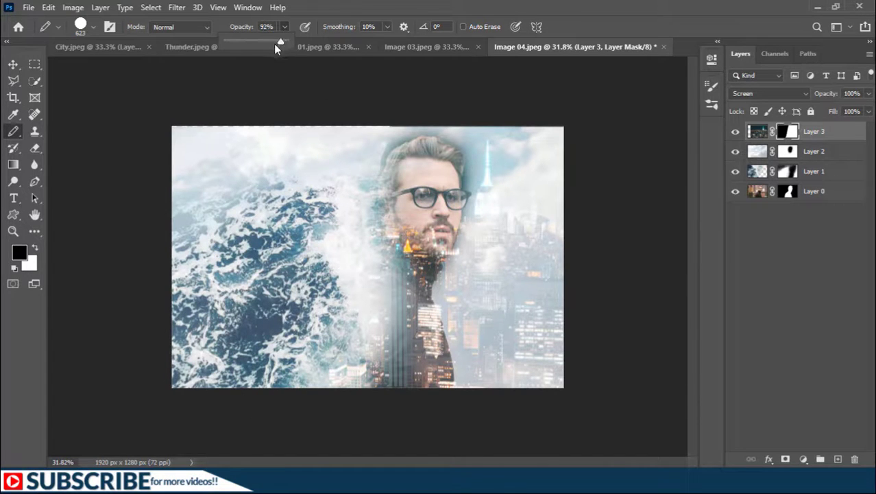
left_click_drag(251, 49, 249, 50)
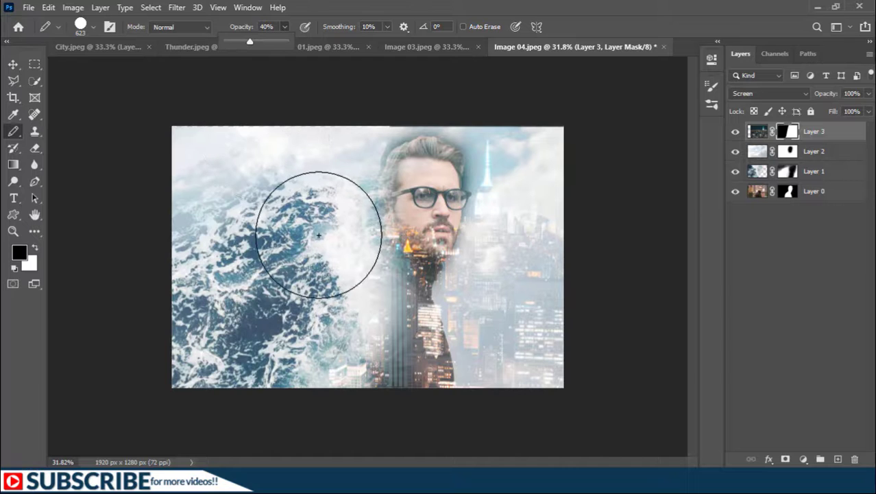
mouse_move(319, 234)
left_mouse_down()
mouse_move(286, 245)
mouse_move(308, 233)
left_mouse_up()
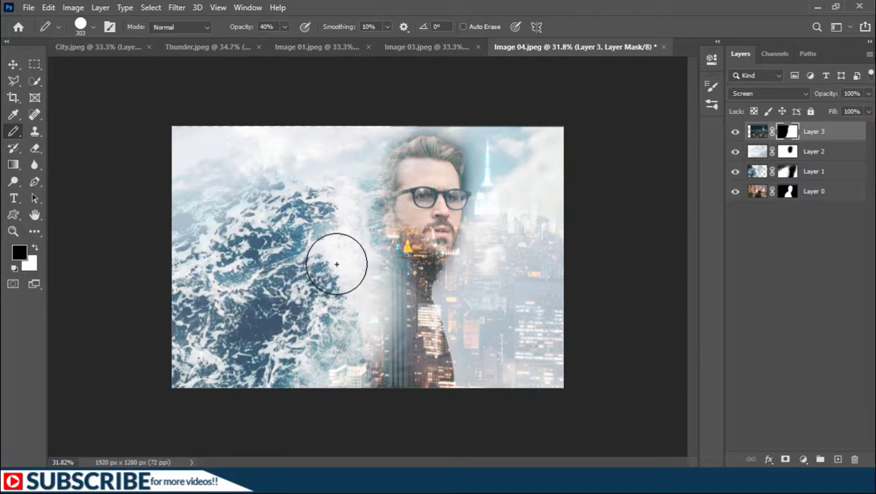
- Bring the Thunder.jpeg picture into the Image 04 document as a new layer above the city layer
left_click(196, 48)
key("v")
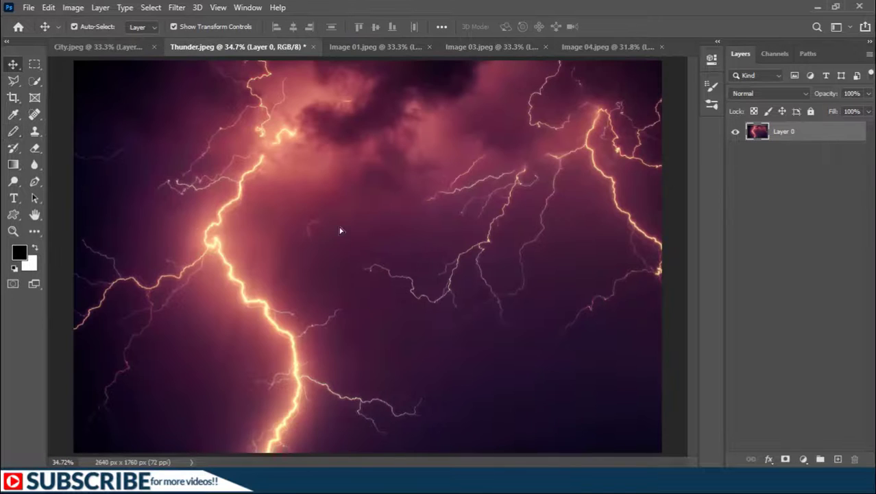
left_click_drag(341, 231, 584, 51)
left_click_drag(352, 260, 352, 260)
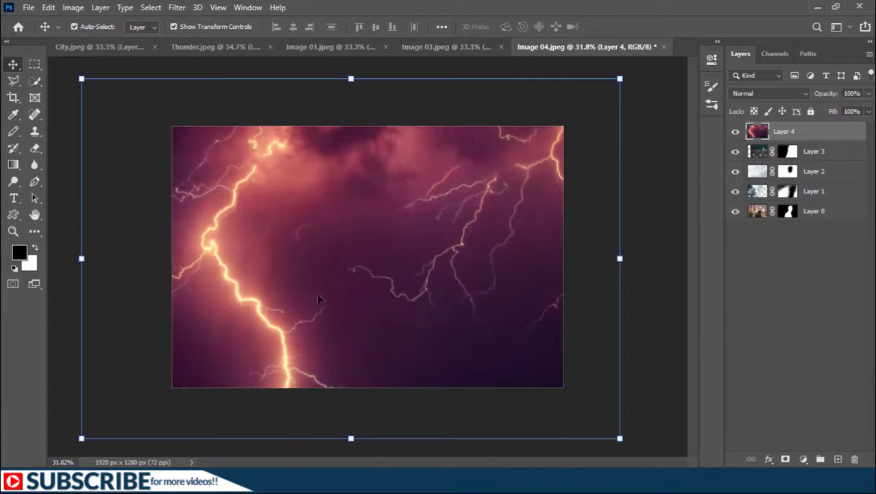
- Convert the lightning layer to a smart object and scale it to 73.01% so it fits the canvas
right_click(792, 131)
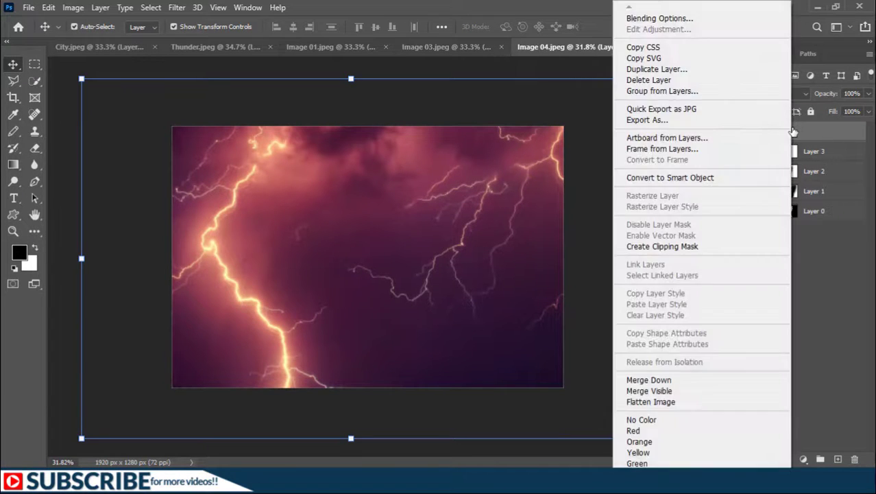
left_click(670, 178)
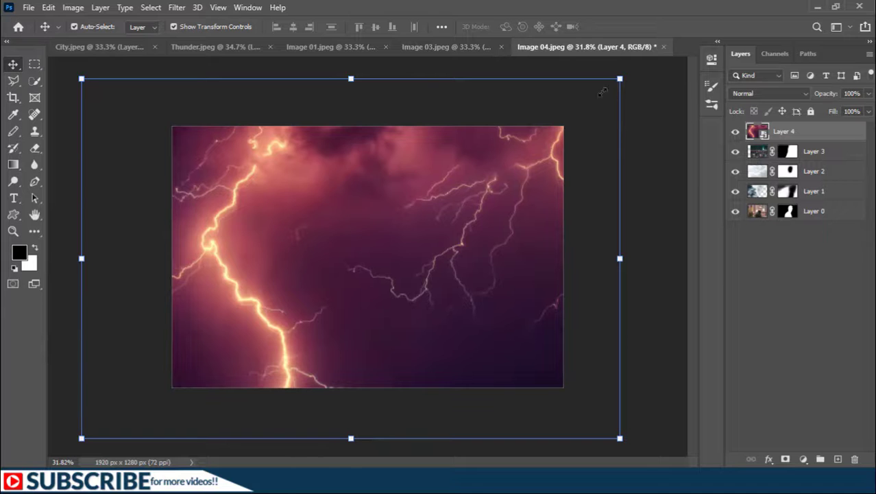
left_click_drag(529, 147, 462, 183)
left_click_drag(230, 297, 321, 238)
left_click_drag(552, 380, 564, 388)
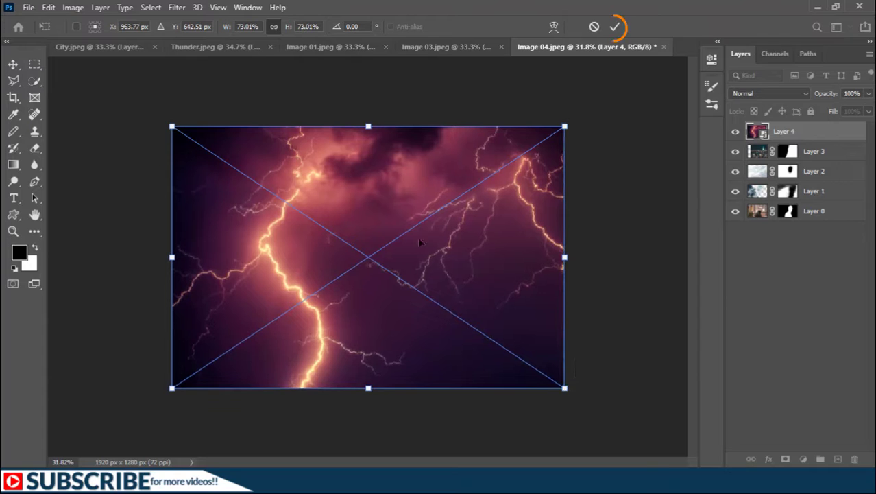
left_click(614, 27)
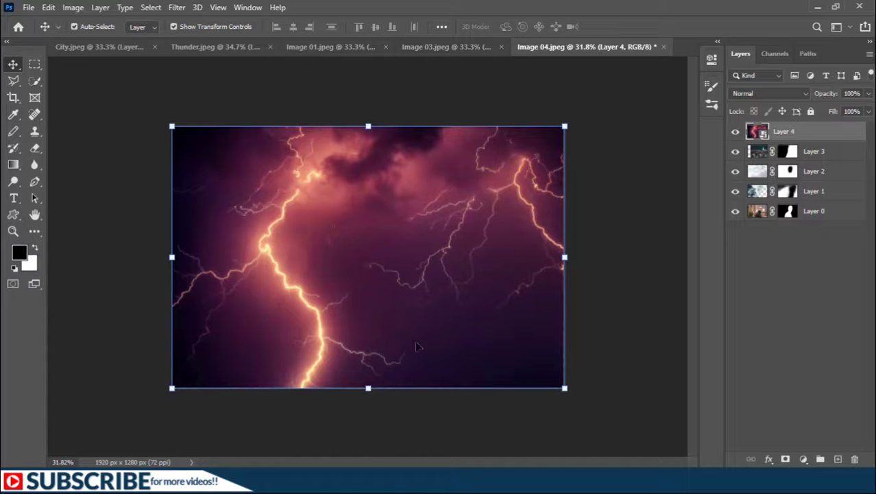
- Set the lightning layer's blend mode to Overlay and fit the whole image in the window
left_click(762, 93)
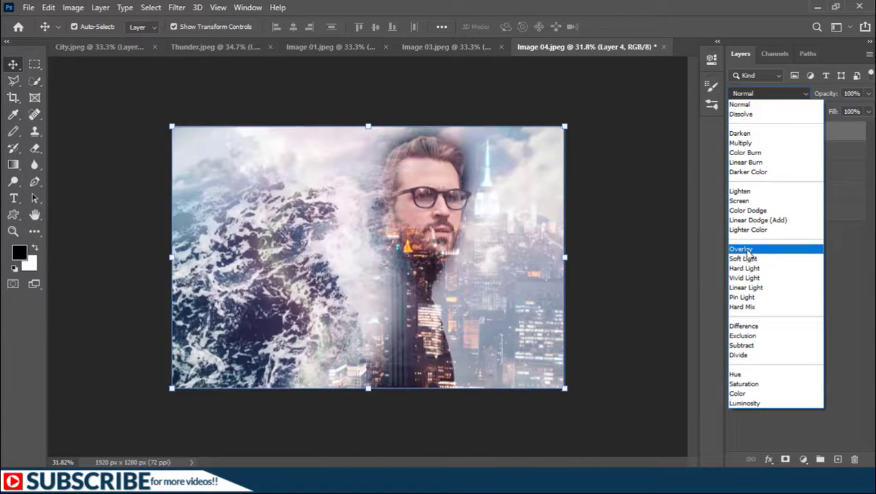
left_click(746, 251)
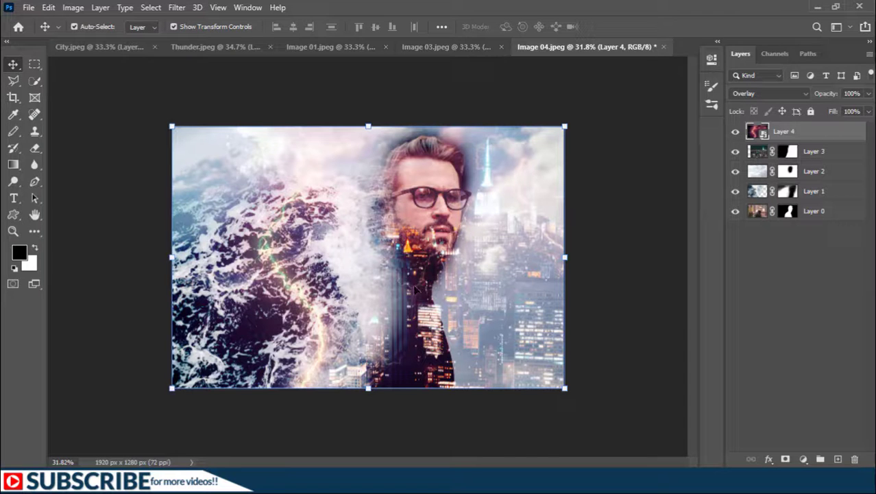
key("ctrl+0")
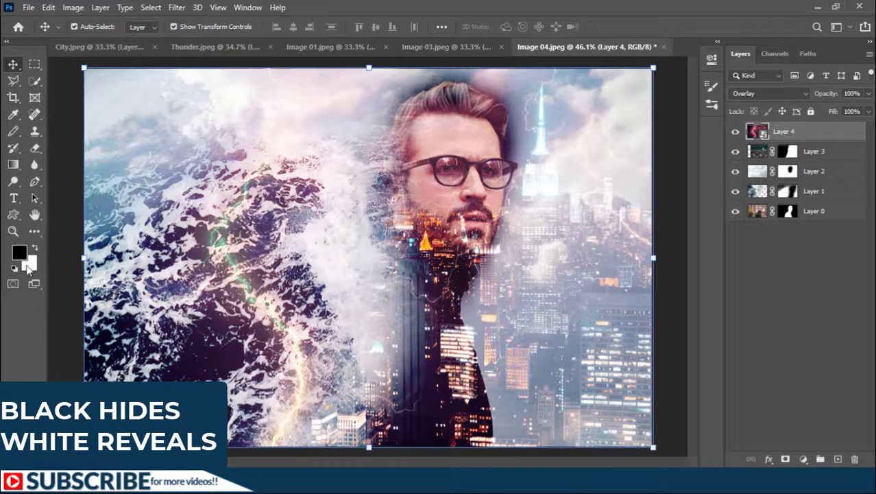
left_click(13, 151)
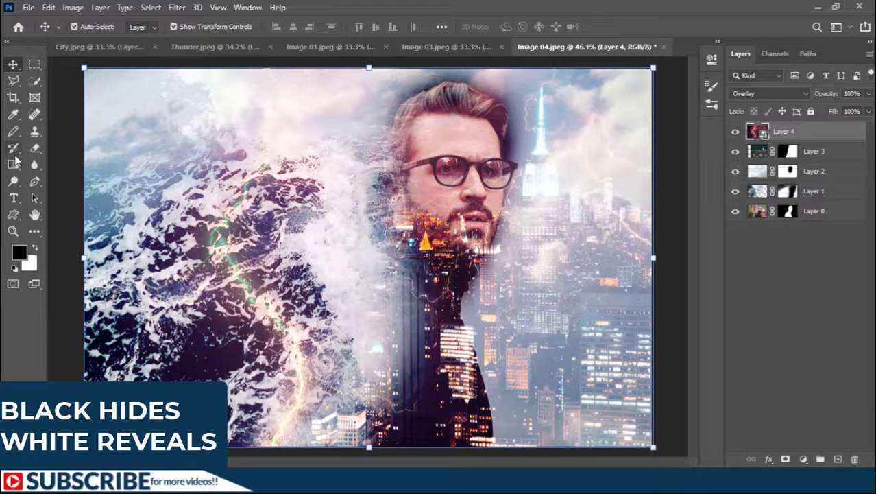